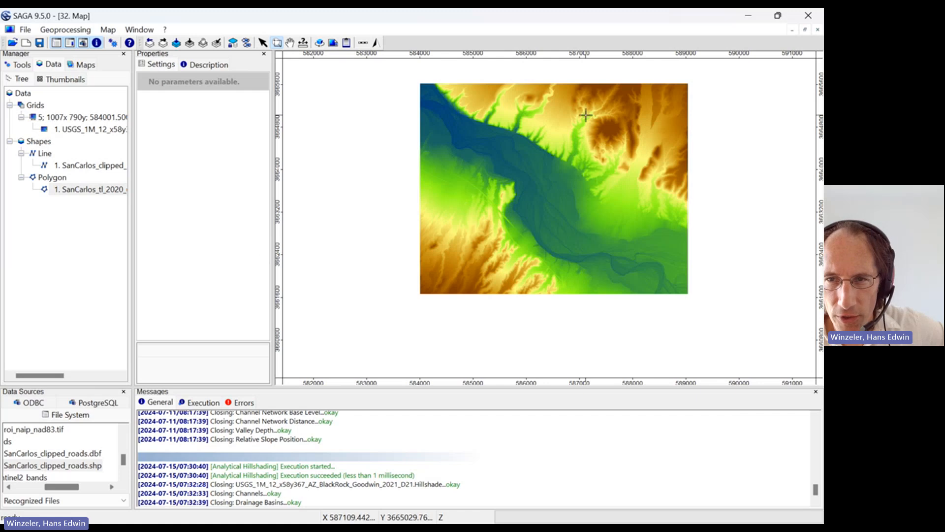
# Zoom the map to the elevation grid's extent and toggle the Object Properties window off and back on
pyautogui.moveTo(692, 80); pyautogui.dragTo(411, 301)
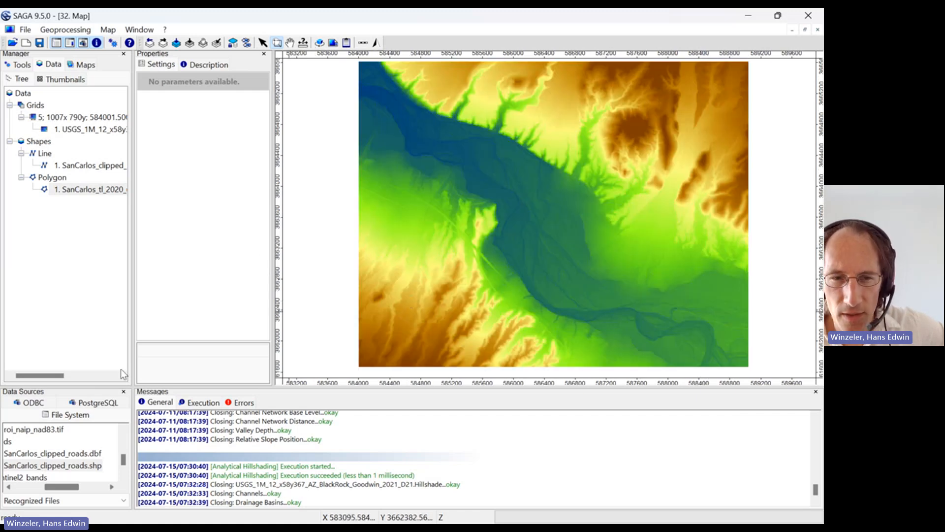
pyautogui.click(139, 29)
pyautogui.click(169, 59)
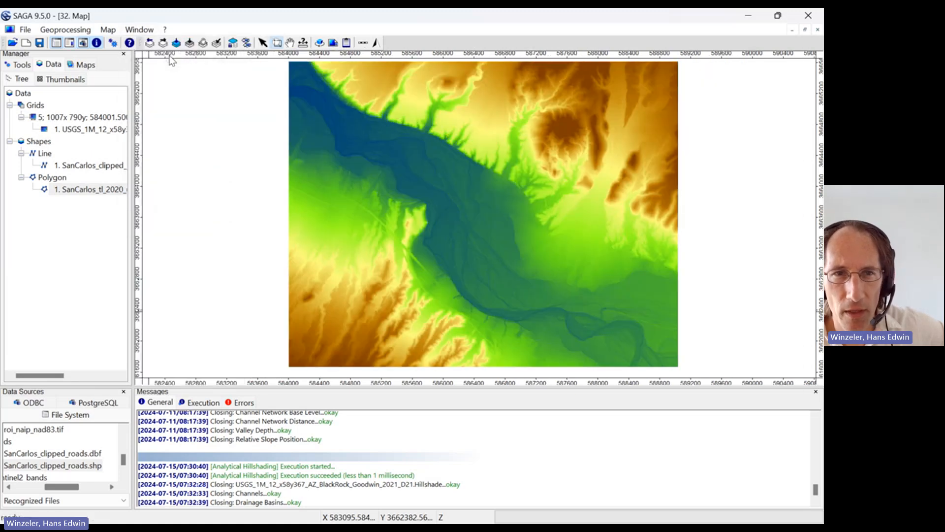
pyautogui.click(139, 30)
pyautogui.click(153, 60)
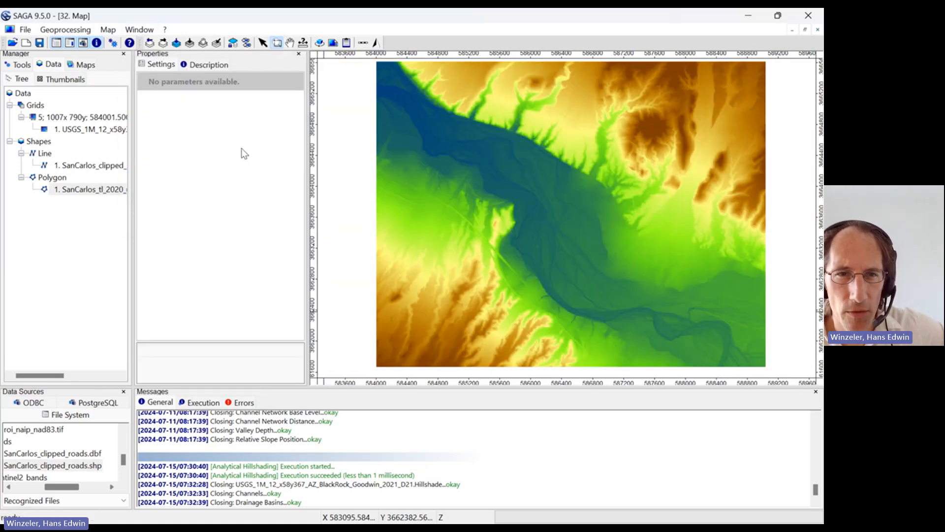
# Recolor the USGS_1M_12_x58y367_AZ_BlackRock_Goodwin_2021_D21 elevation grid with the blue-to-red rainbow color ramp and apply it
pyautogui.click(74, 132)
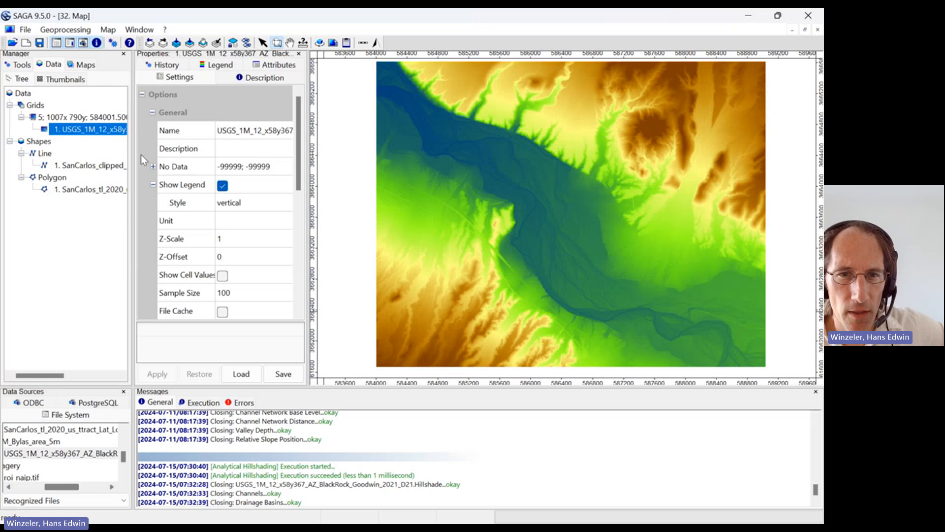
pyautogui.moveTo(299, 169); pyautogui.dragTo(306, 284)
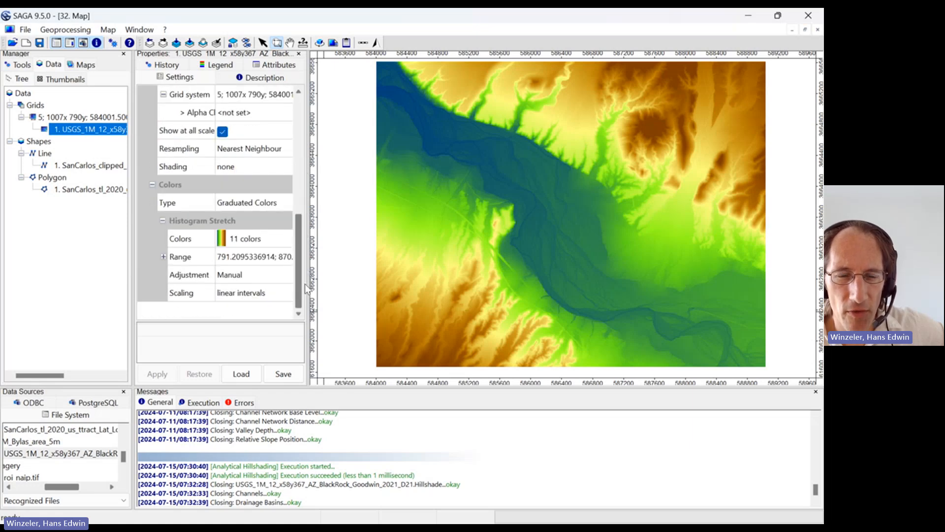
pyautogui.click(255, 243)
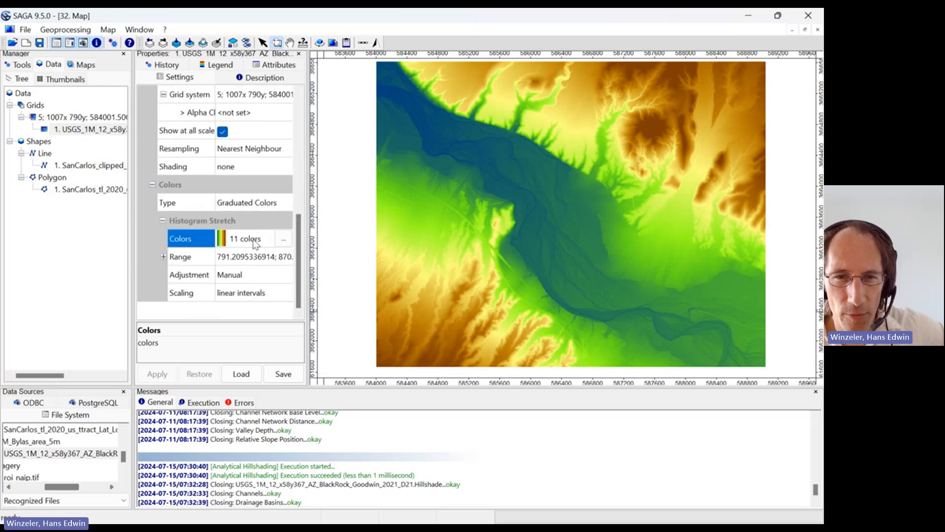
pyautogui.click(283, 240)
pyautogui.click(682, 241)
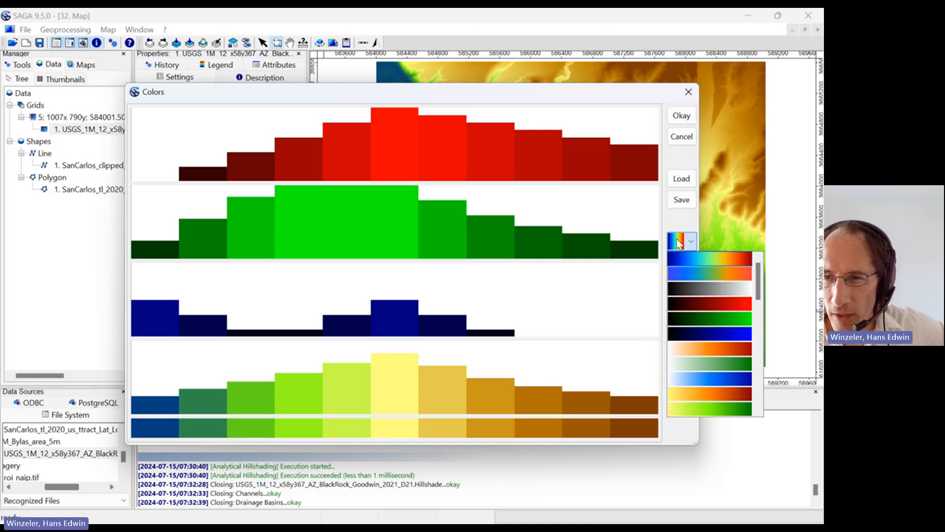
pyautogui.click(697, 258)
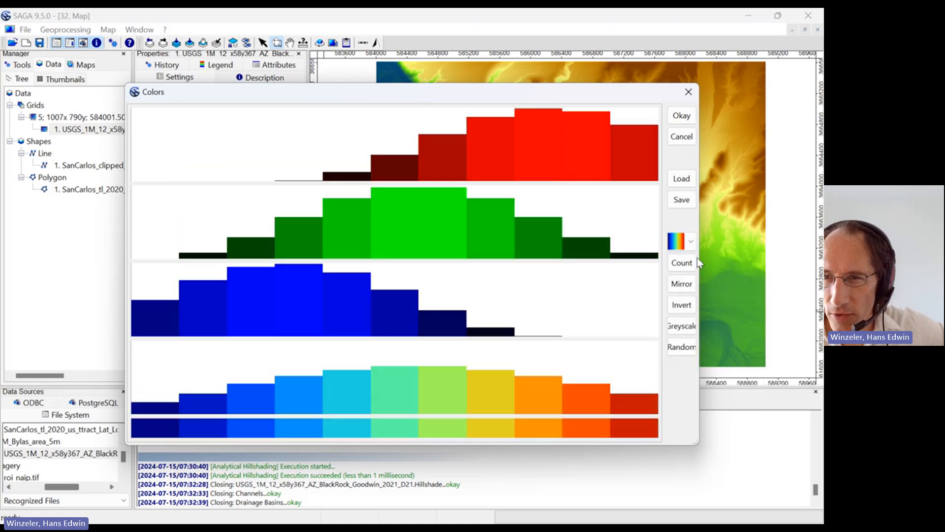
pyautogui.click(683, 117)
pyautogui.click(152, 374)
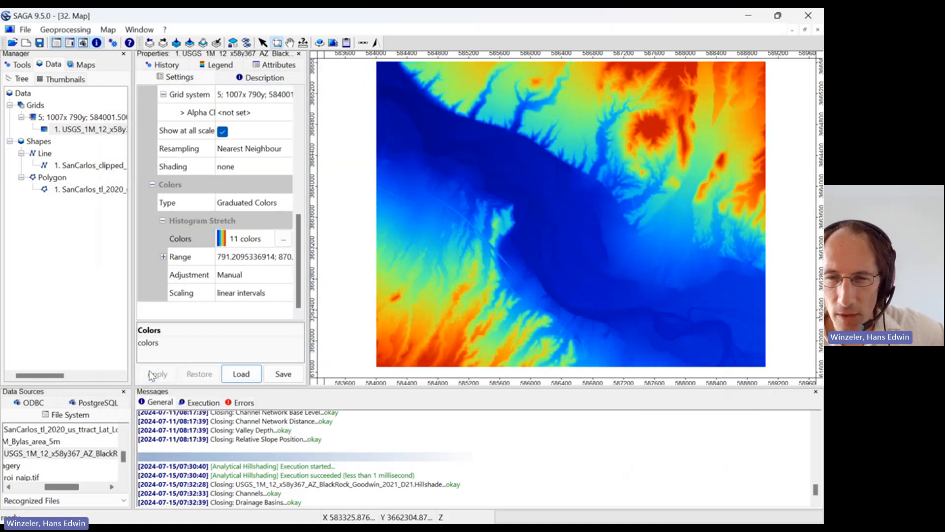
# Set the elevation grid's colors to the blue-green-yellow-brown preset ramp and apply the change to the map
pyautogui.click(283, 238)
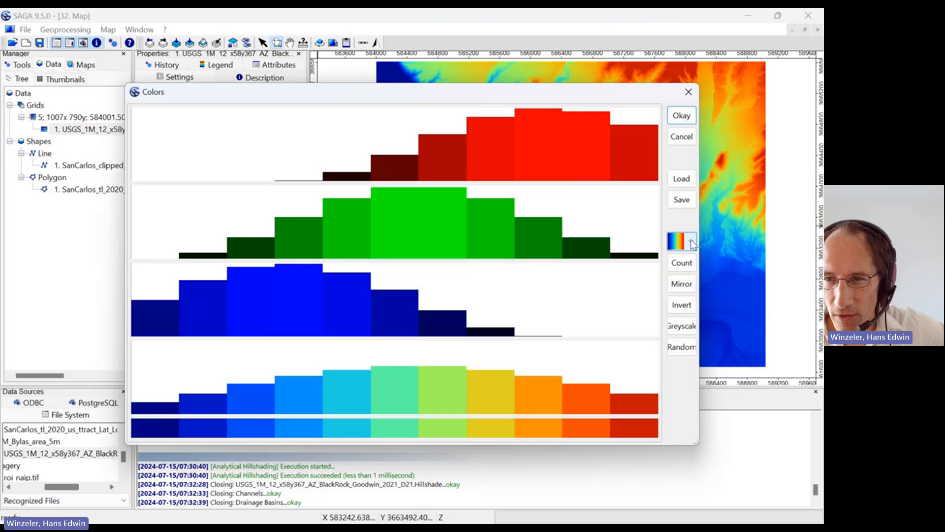
pyautogui.click(691, 239)
pyautogui.moveTo(627, 94); pyautogui.dragTo(551, 88)
pyautogui.click(615, 235)
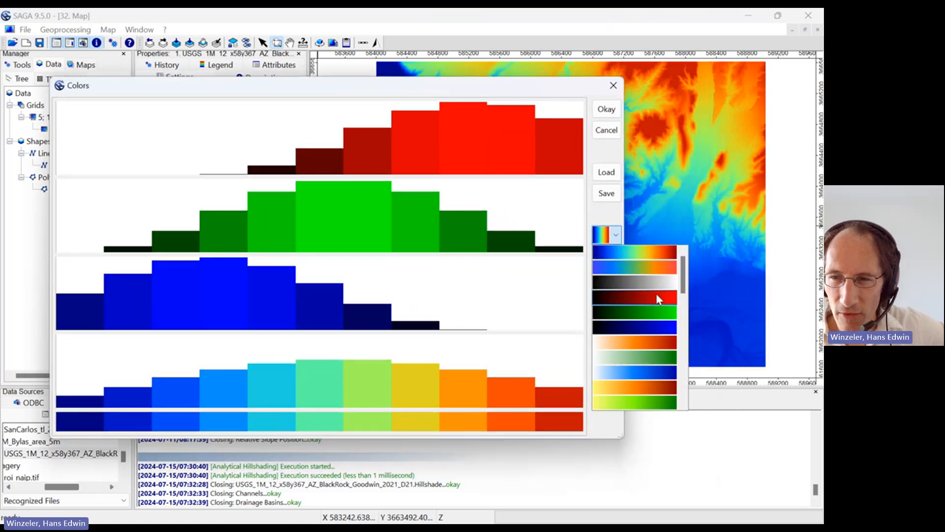
pyautogui.moveTo(686, 276); pyautogui.dragTo(686, 335)
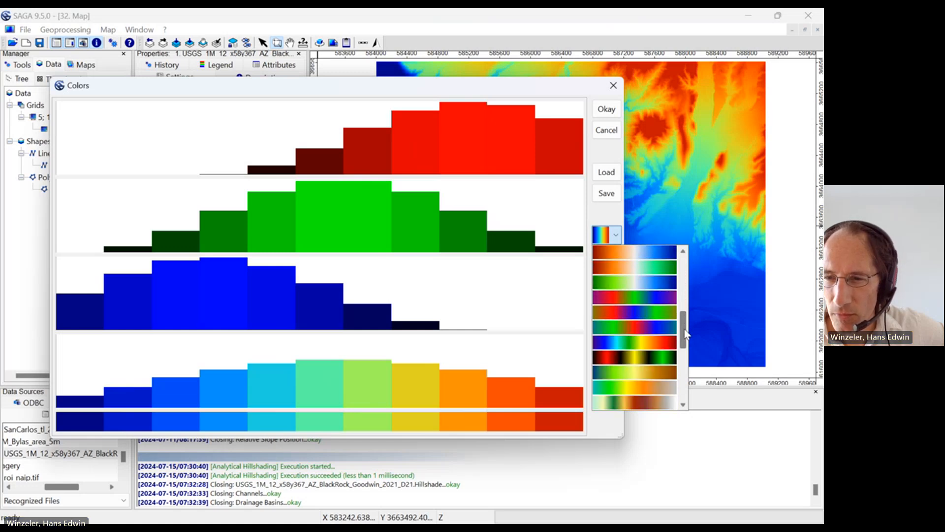
pyautogui.click(664, 373)
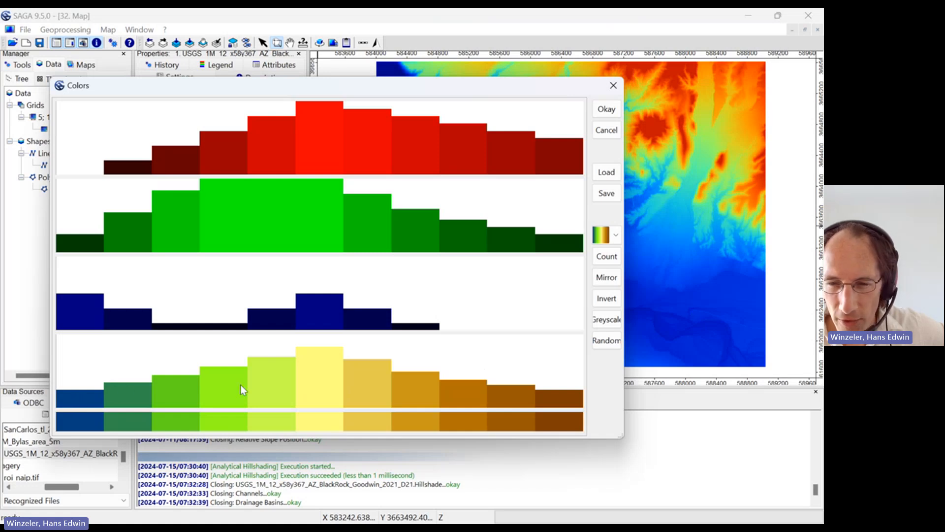
pyautogui.click(606, 109)
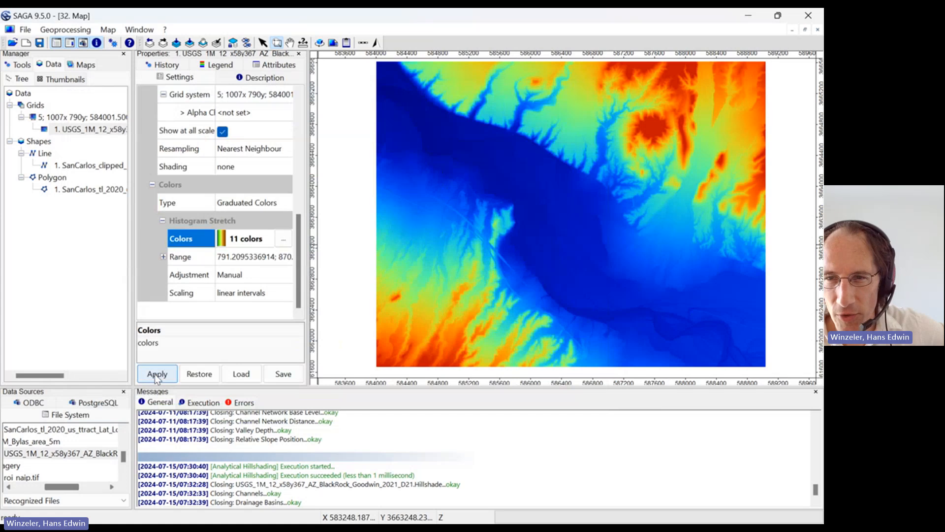
pyautogui.click(155, 376)
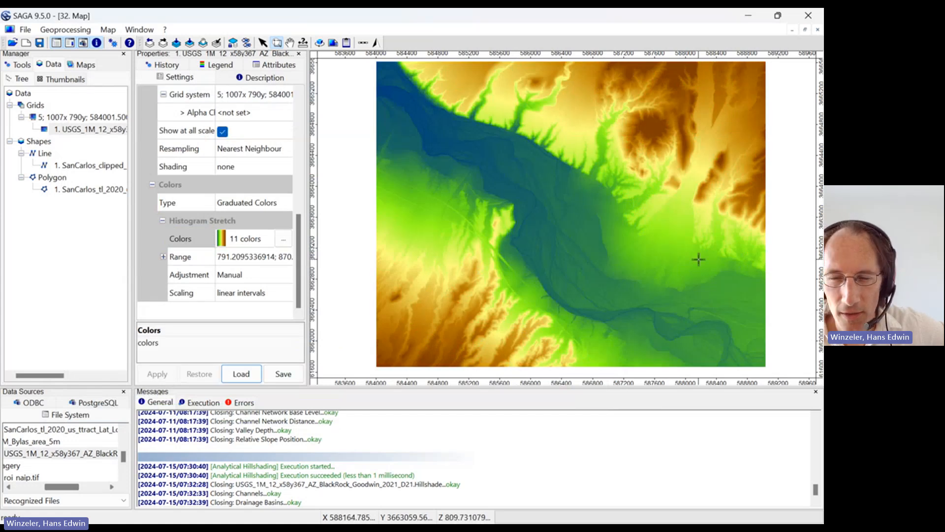
# Show the elevation grid's histogram and shrink it to a small floating window overlapping the map window
pyautogui.click(692, 353)
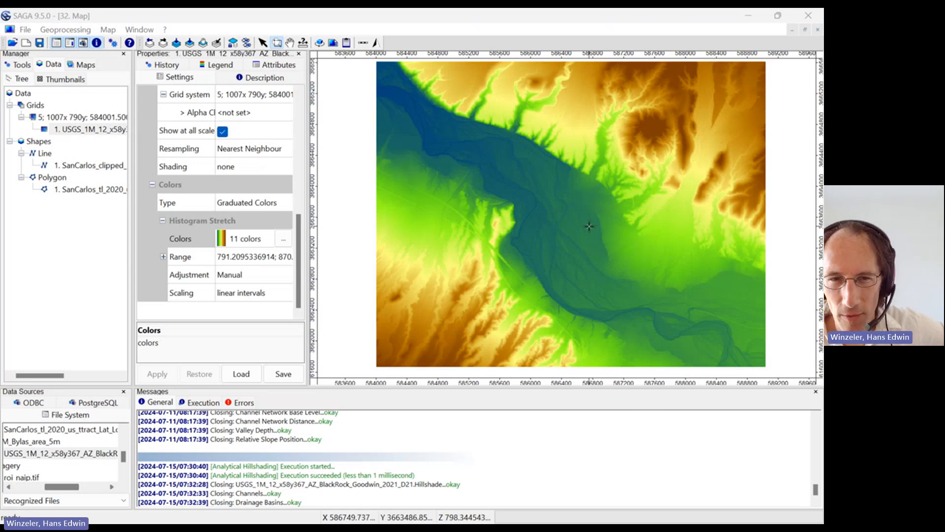
pyautogui.rightClick(87, 134)
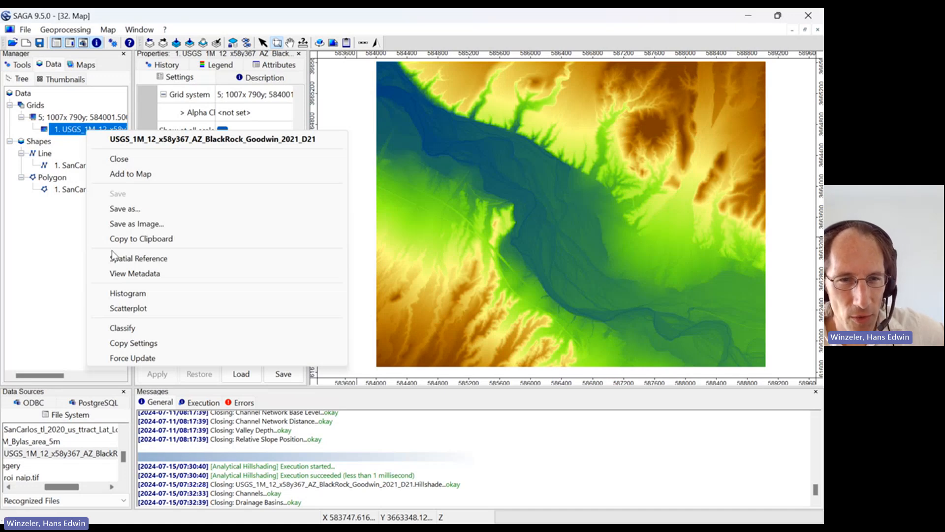
pyautogui.click(129, 292)
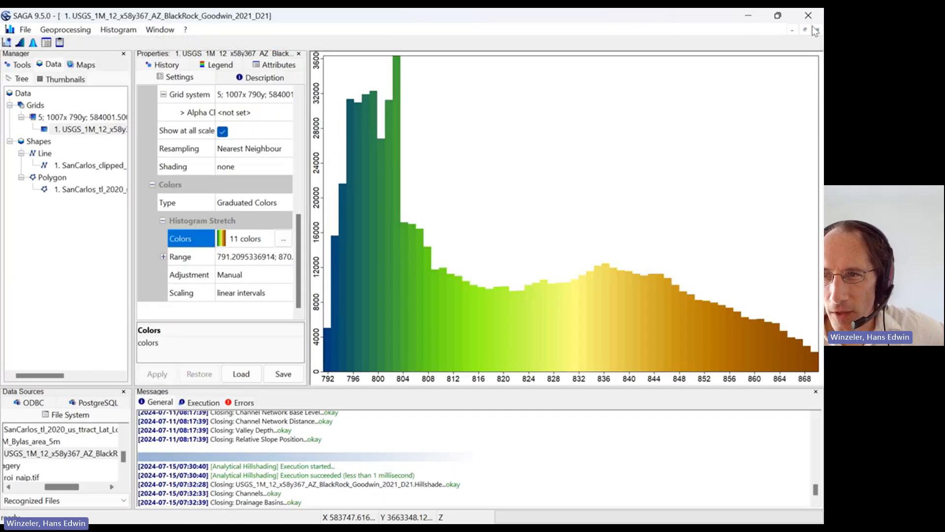
pyautogui.click(806, 31)
pyautogui.moveTo(377, 66); pyautogui.dragTo(403, 108)
pyautogui.moveTo(506, 219); pyautogui.dragTo(611, 319)
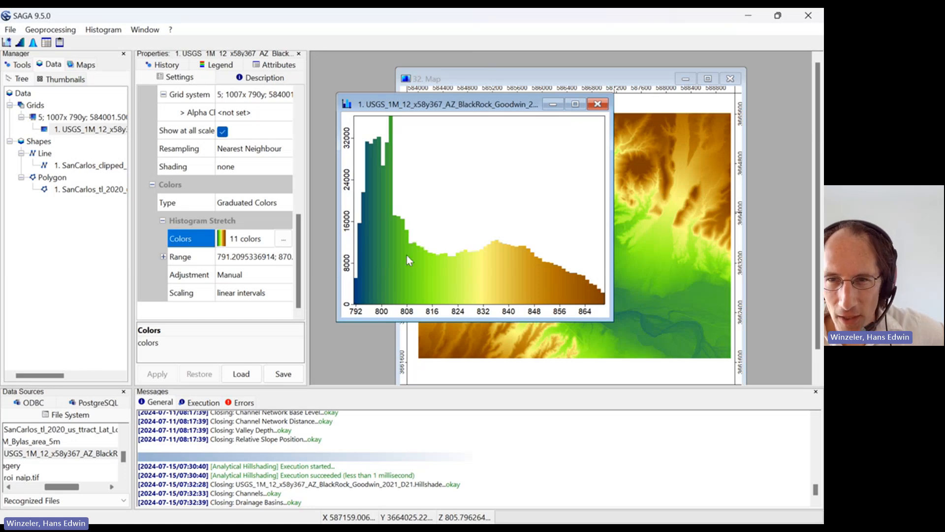
pyautogui.moveTo(520, 107); pyautogui.dragTo(507, 99)
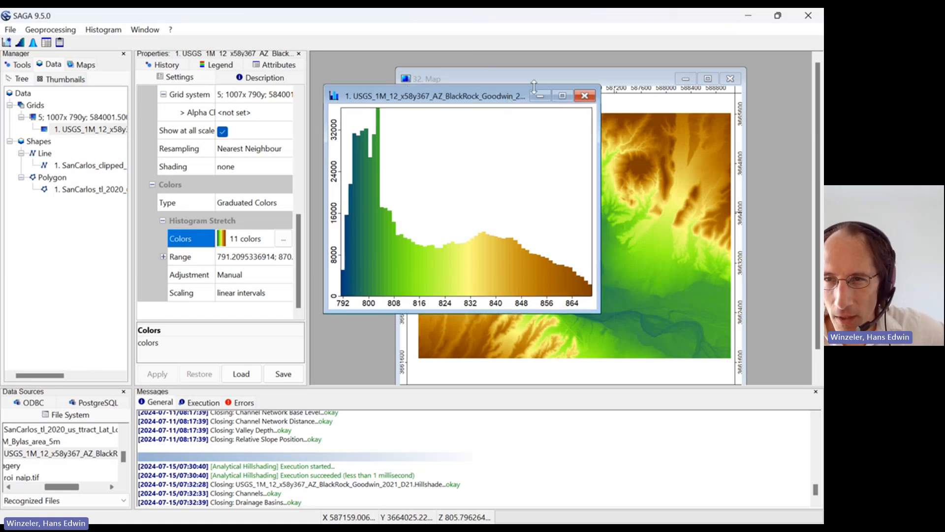
# Bring the map window in front of the histogram, move it up and widen it
pyautogui.click(618, 79)
pyautogui.moveTo(616, 74); pyautogui.dragTo(596, 54)
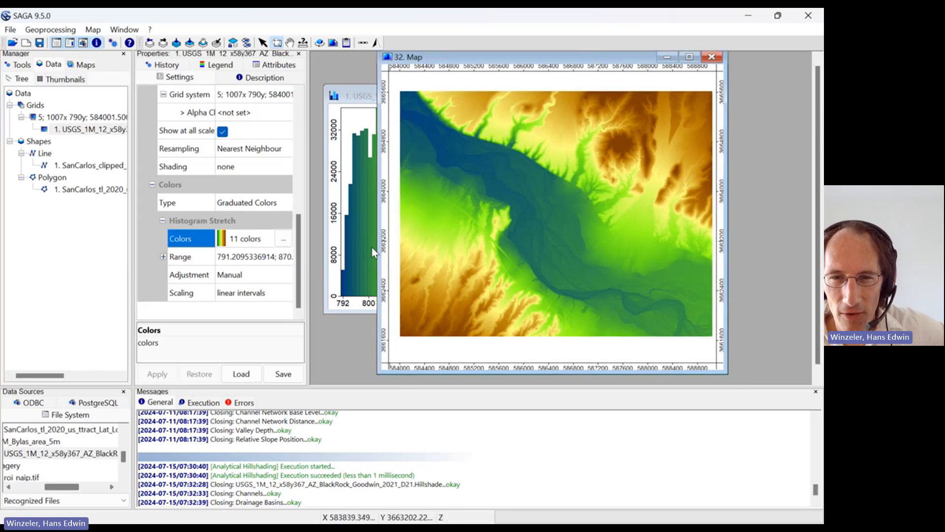
pyautogui.moveTo(379, 250); pyautogui.dragTo(312, 250)
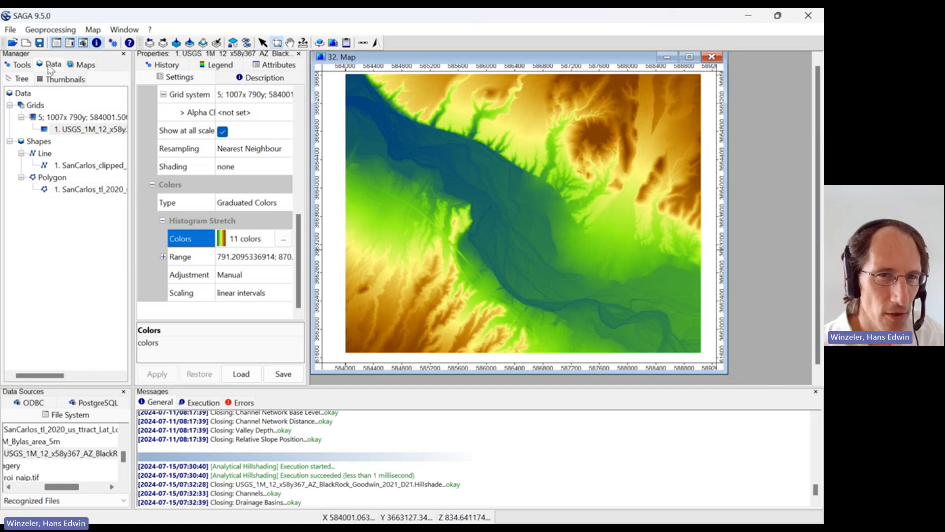
# Open the Analytical Hillshading tool from the Lighting, Visibility group of the Terrain Analysis library
pyautogui.click(17, 66)
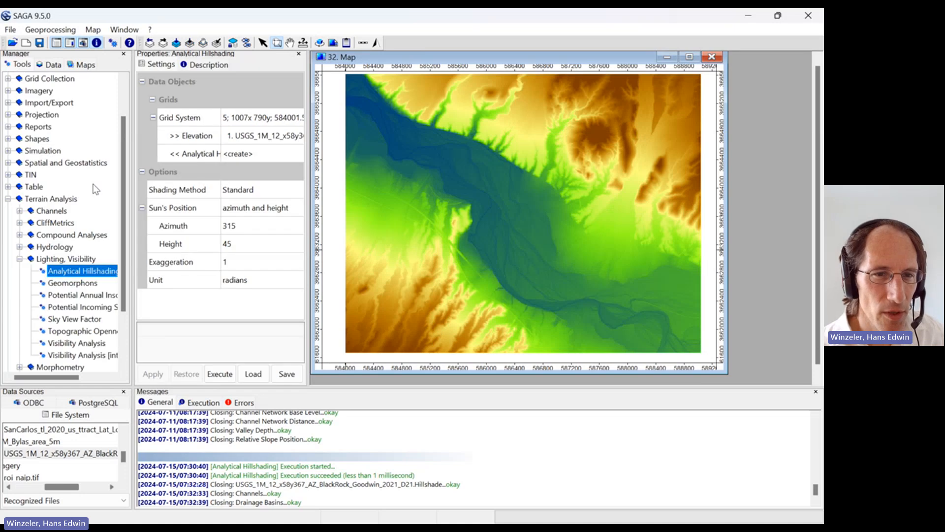
pyautogui.click(9, 198)
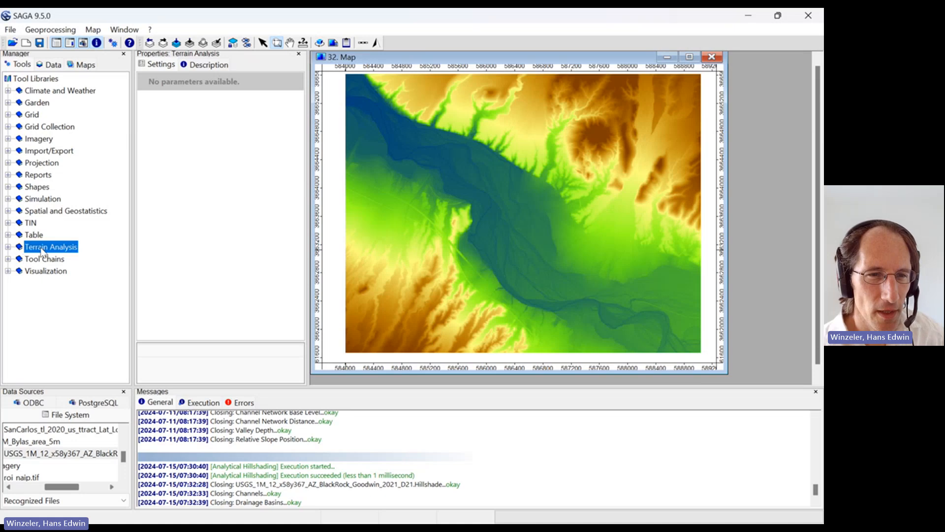
pyautogui.click(13, 247)
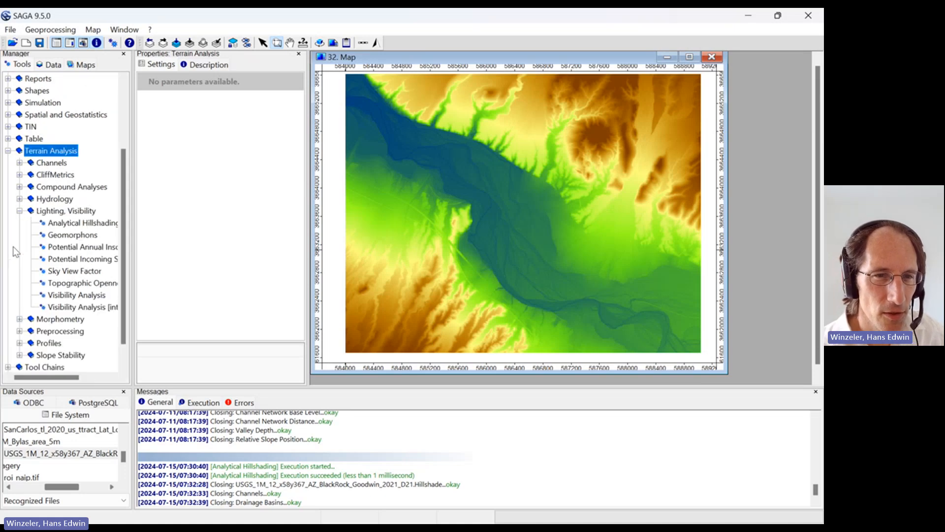
pyautogui.click(28, 211)
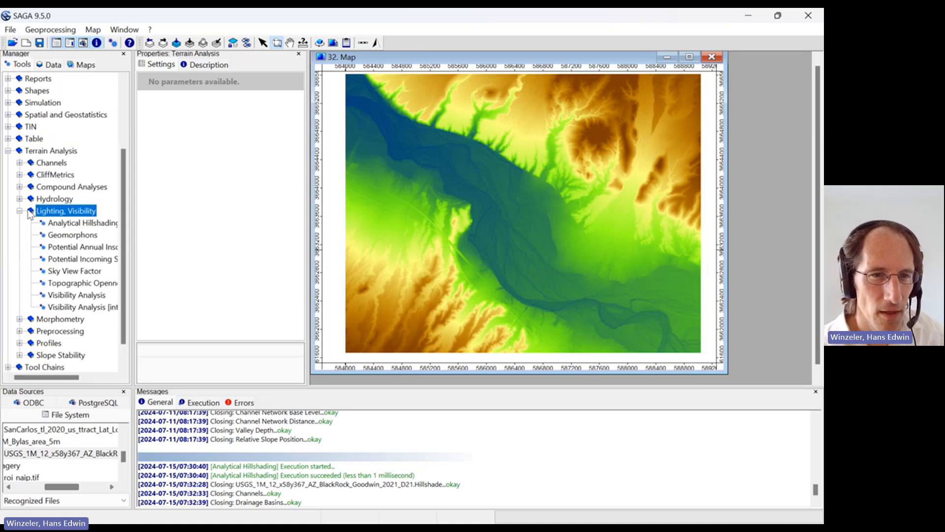
pyautogui.click(24, 210)
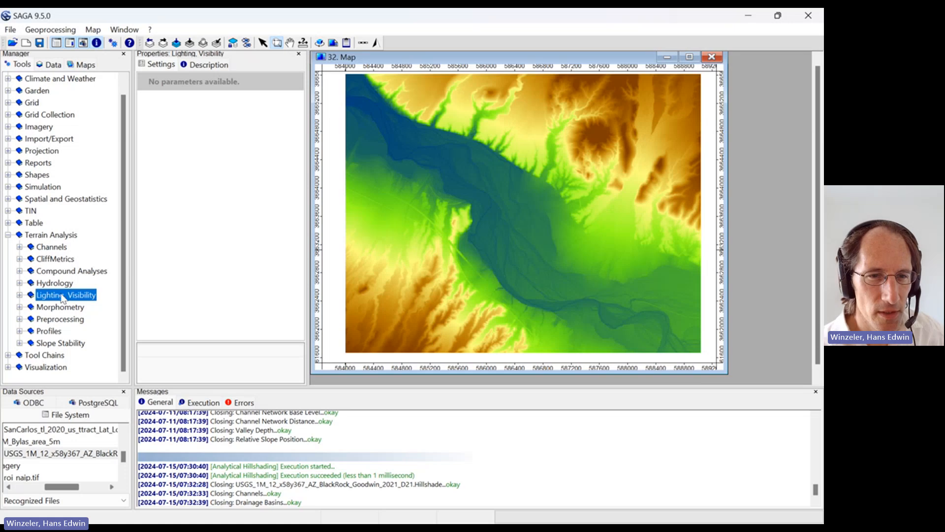
pyautogui.click(24, 295)
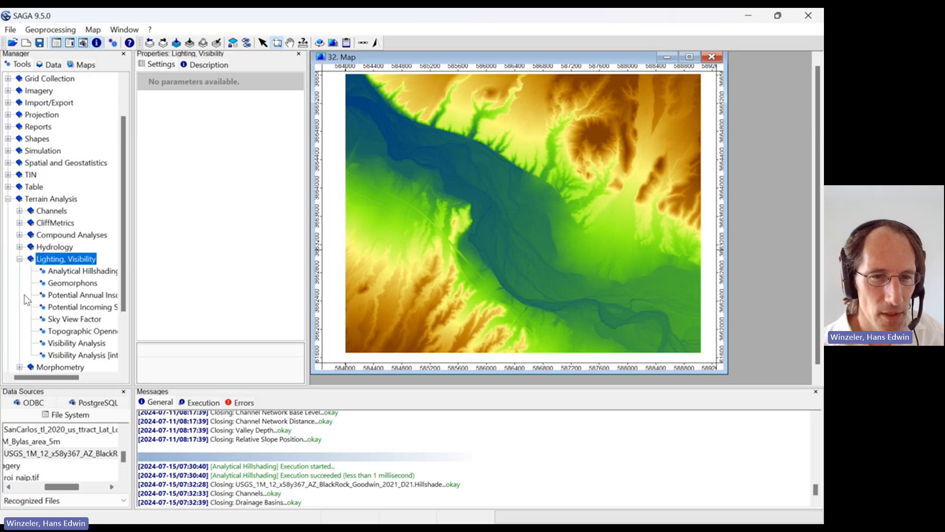
pyautogui.doubleClick(82, 271)
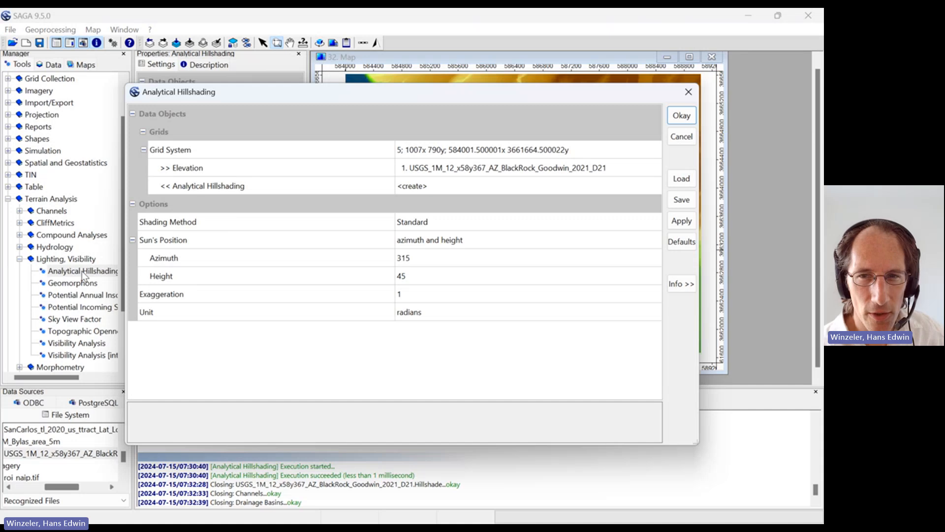
# Set the hillshading tool's grid system to <not set>
pyautogui.click(499, 150)
pyautogui.click(500, 149)
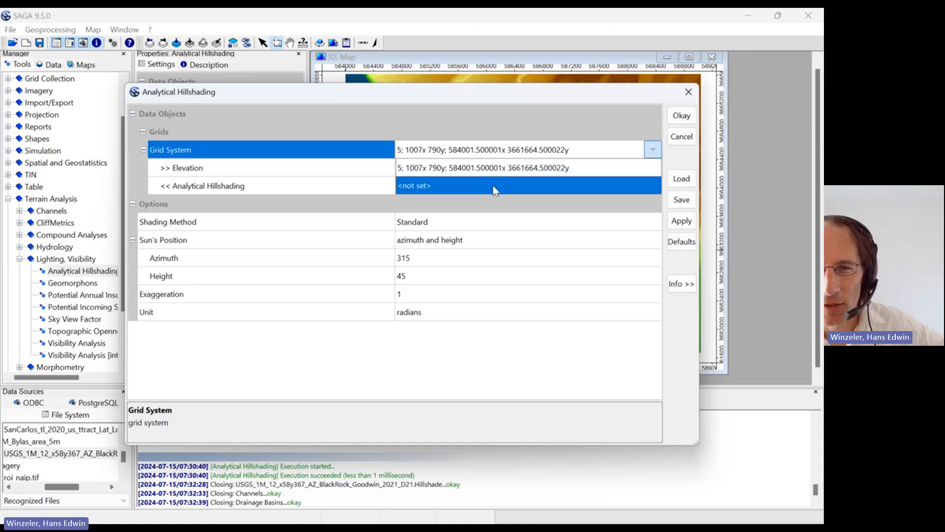
pyautogui.click(495, 189)
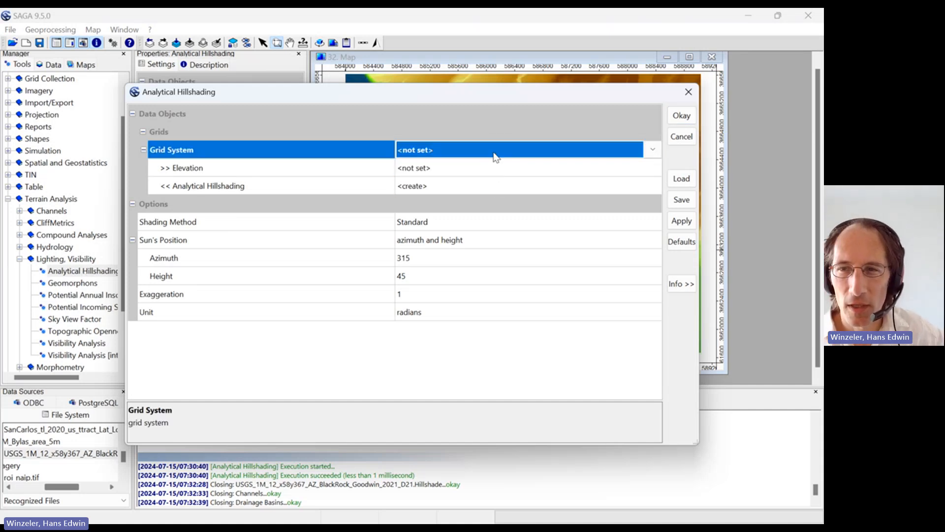
# Choose grid system 5; 1007x 790y; 584001.500001x 3661664.500022y and USGS_1M_12_x58y367_AZ_BlackRock_Goodwin_2021_D21 as the elevation input for hillshading
pyautogui.click(655, 148)
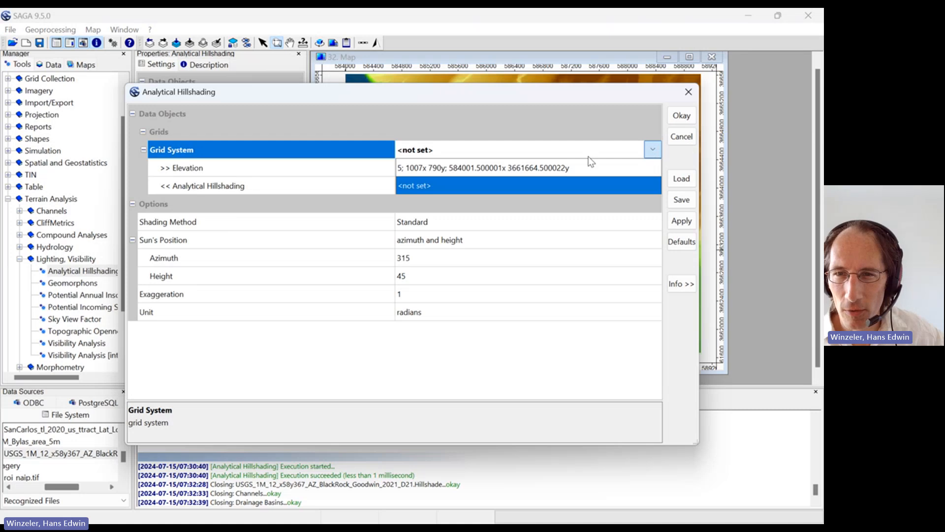
pyautogui.click(557, 169)
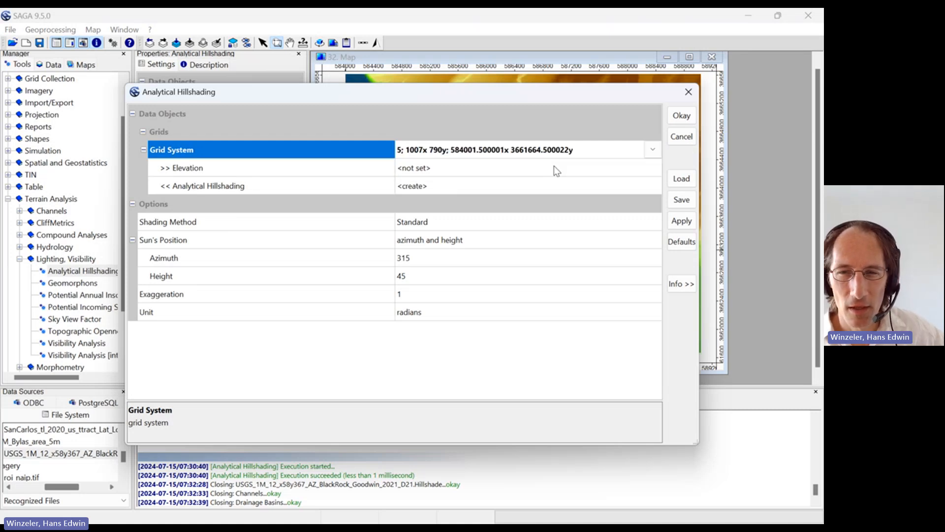
pyautogui.click(635, 168)
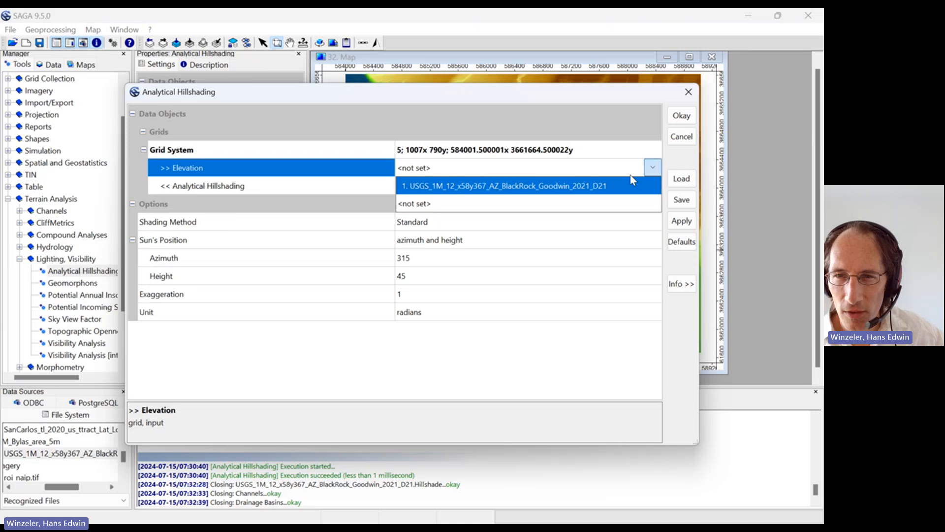
pyautogui.click(491, 186)
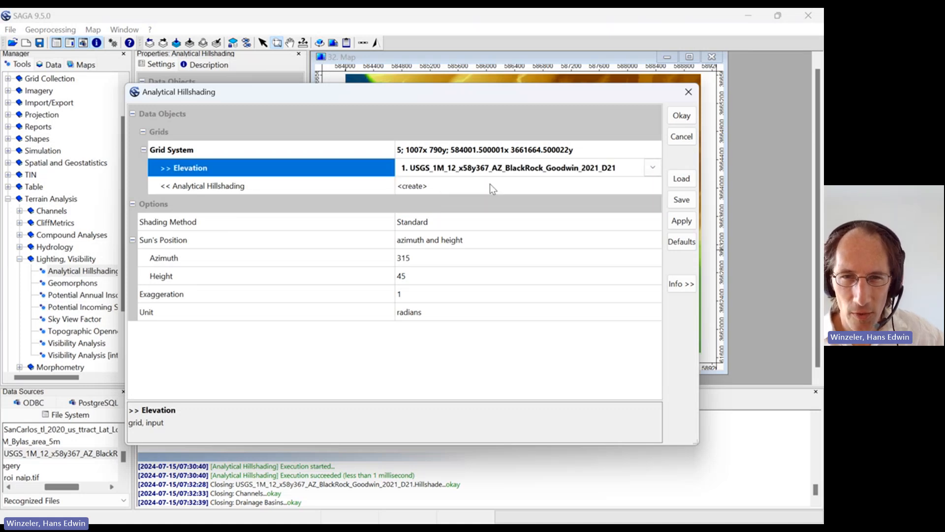
# Run the hillshading with the Standard shading method, azimuth 315, height 45, exaggeration 1 and a newly created output grid
pyautogui.moveTo(503, 93); pyautogui.dragTo(393, 89)
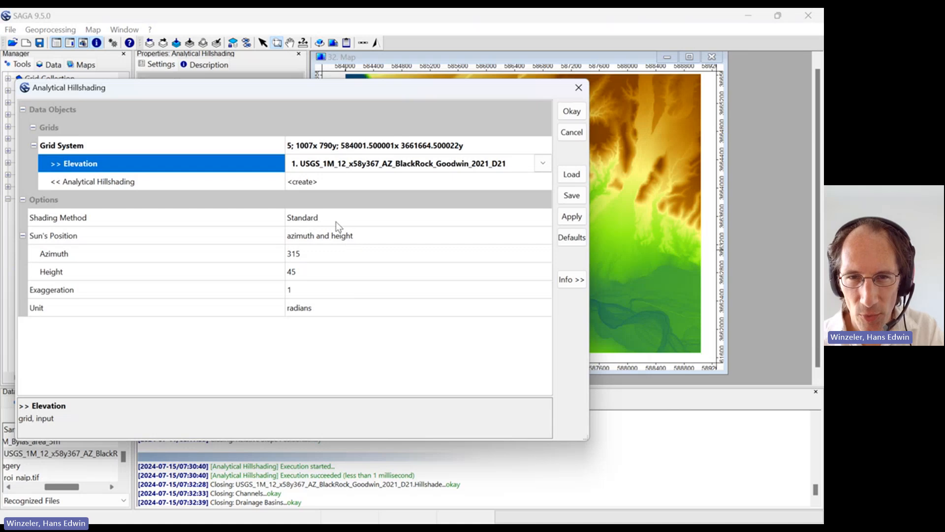
pyautogui.click(570, 112)
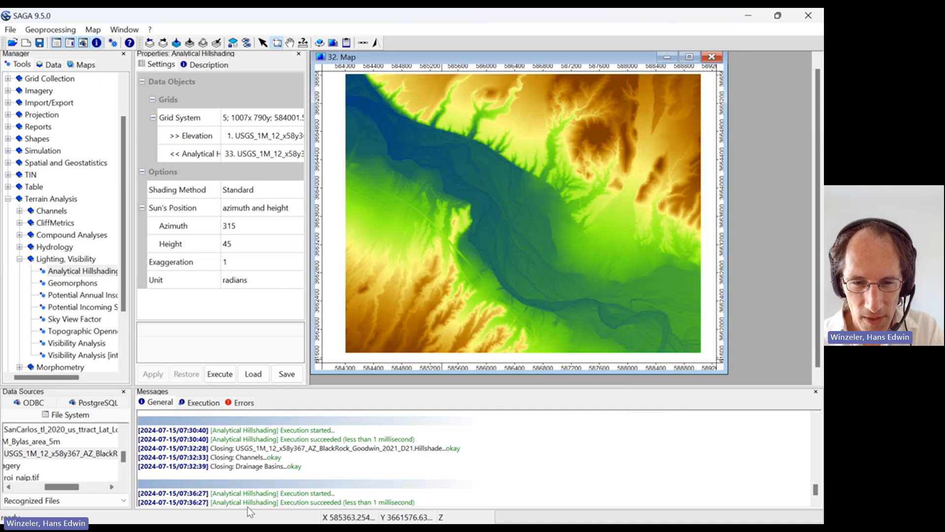
pyautogui.moveTo(198, 502); pyautogui.dragTo(267, 499)
pyautogui.moveTo(305, 502); pyautogui.dragTo(406, 503)
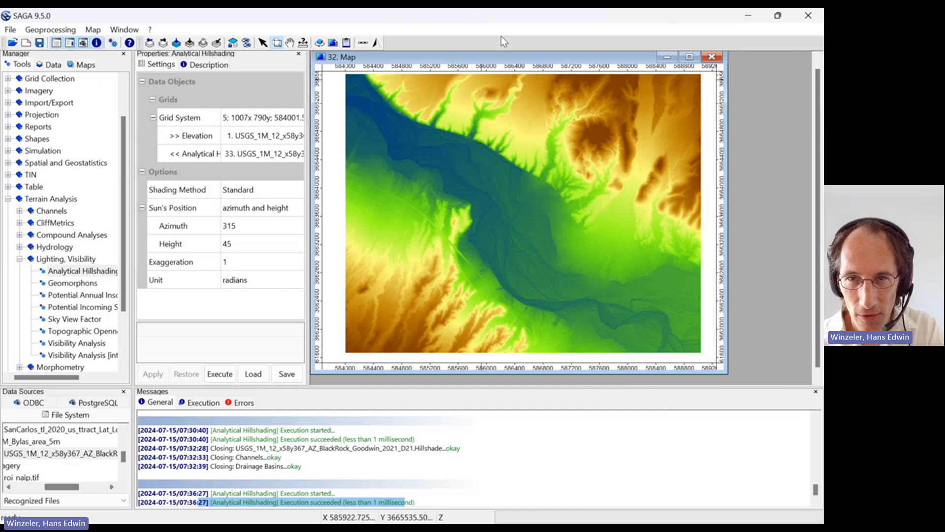
pyautogui.moveTo(487, 56); pyautogui.dragTo(486, 61)
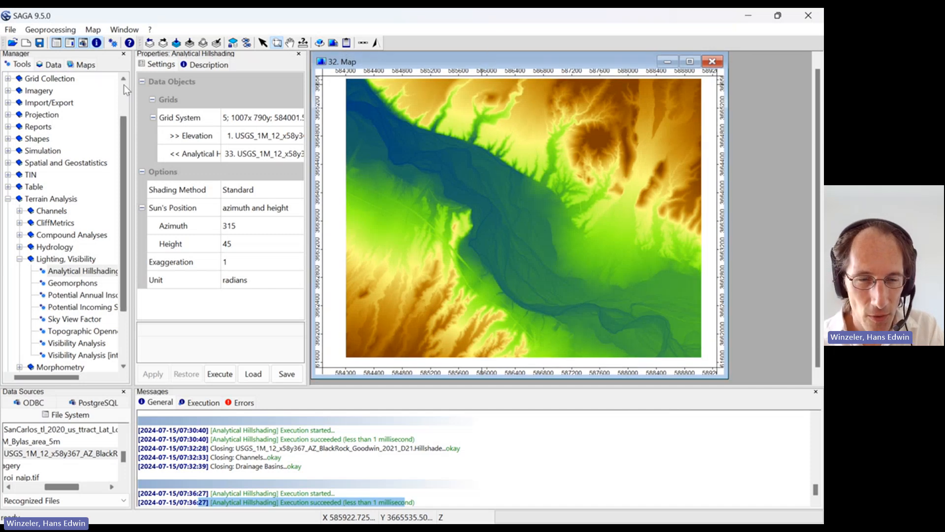
# Locate the new hillshade grid in the data tree, with the Manager widened enough to read the full grid names
pyautogui.click(50, 65)
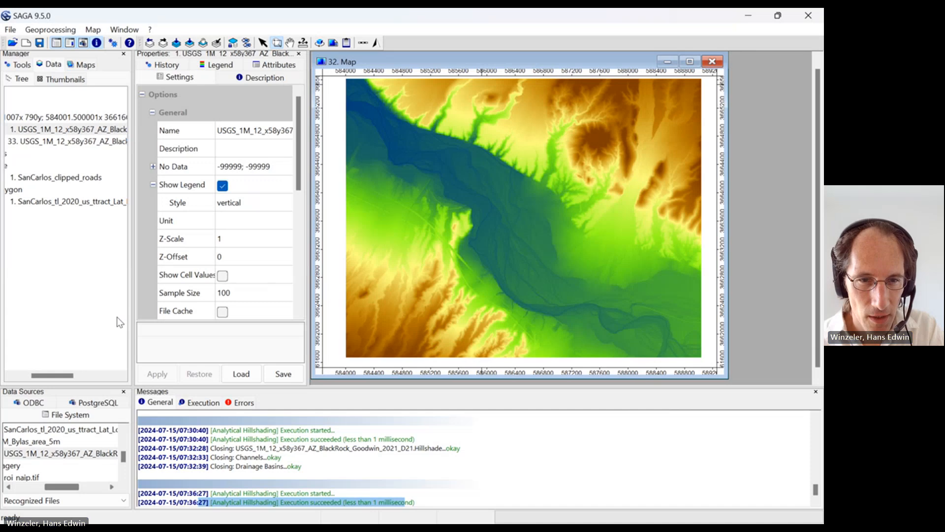
pyautogui.moveTo(132, 318); pyautogui.dragTo(325, 309)
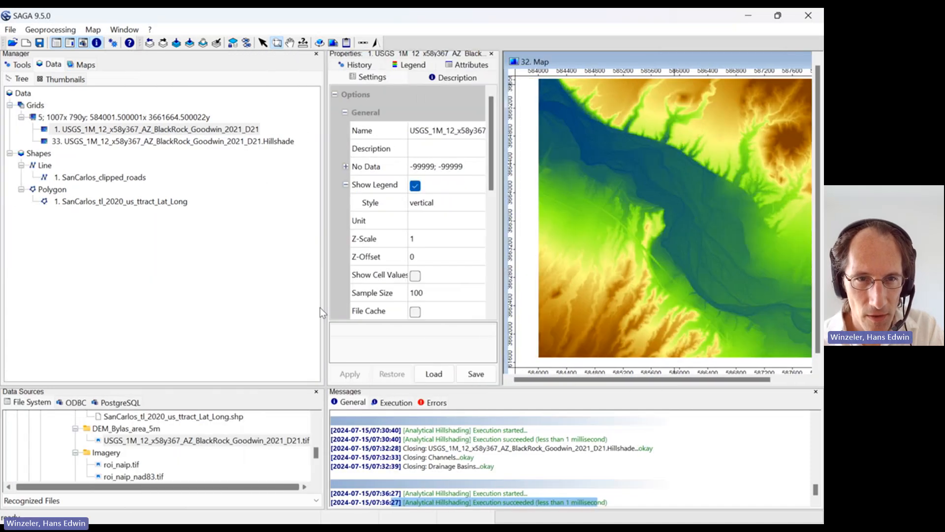
pyautogui.click(209, 142)
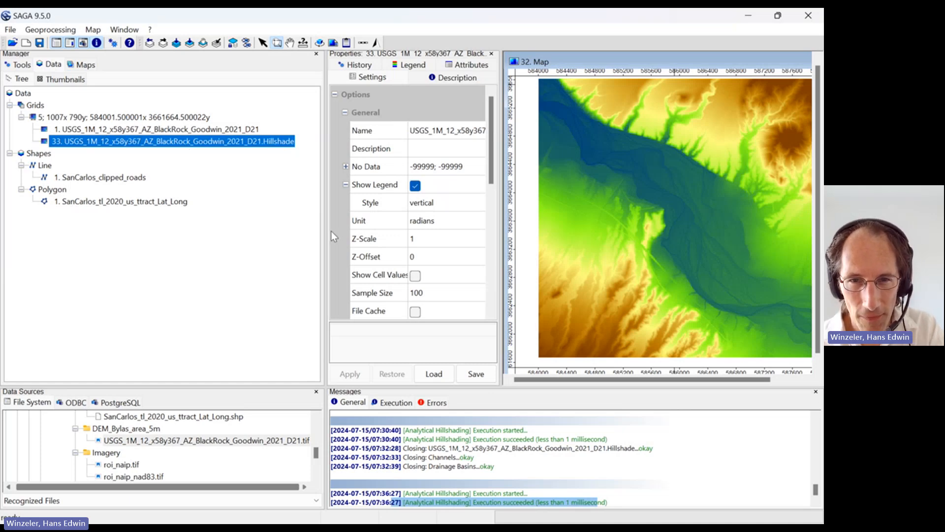
pyautogui.click(61, 130)
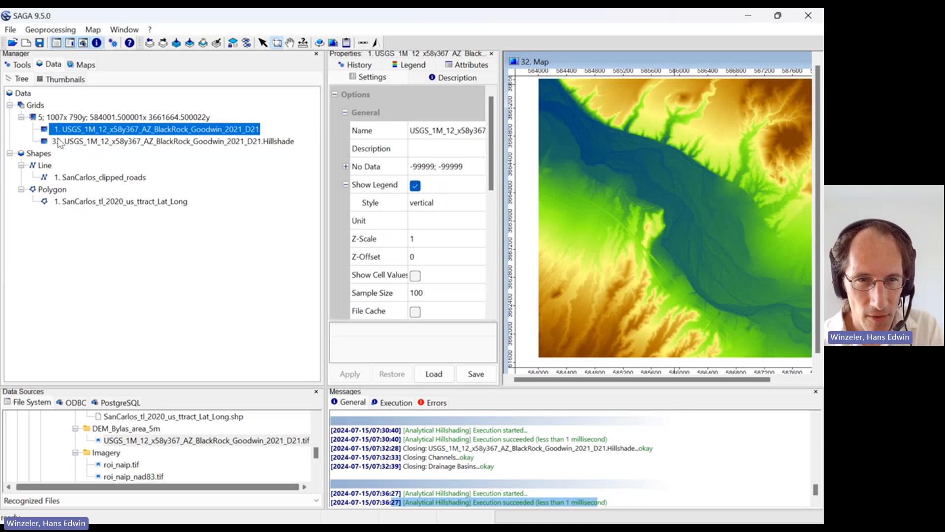
pyautogui.click(59, 142)
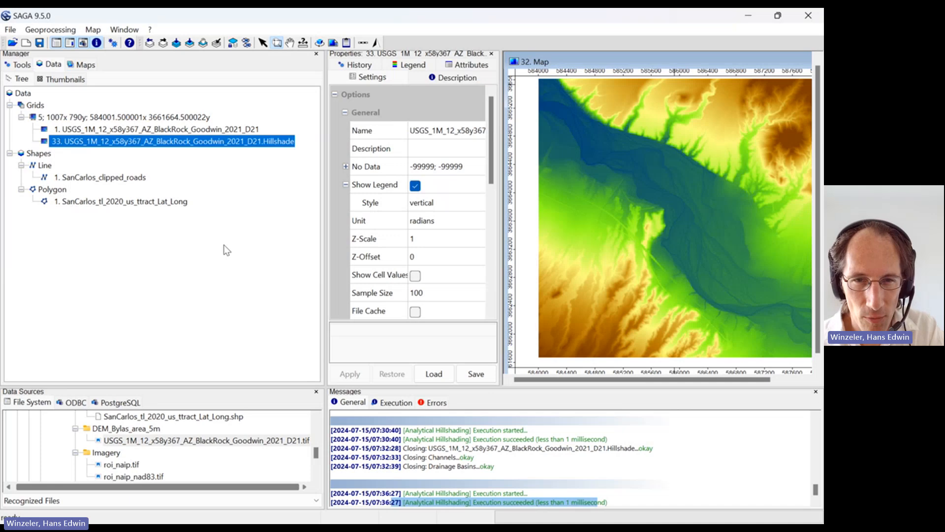
# Add the hillshade grid as a layer to the existing map 32, with the Manager narrowed
pyautogui.moveTo(326, 261); pyautogui.dragTo(239, 260)
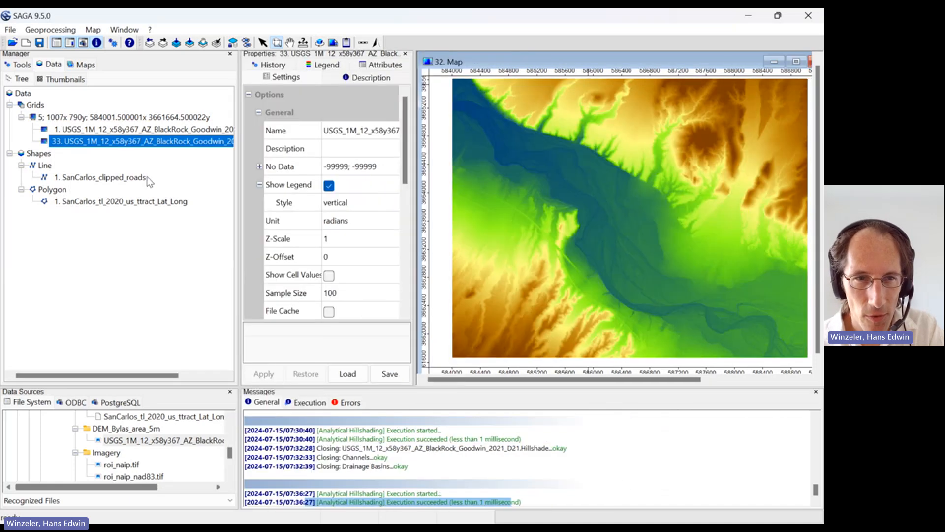
pyautogui.doubleClick(120, 143)
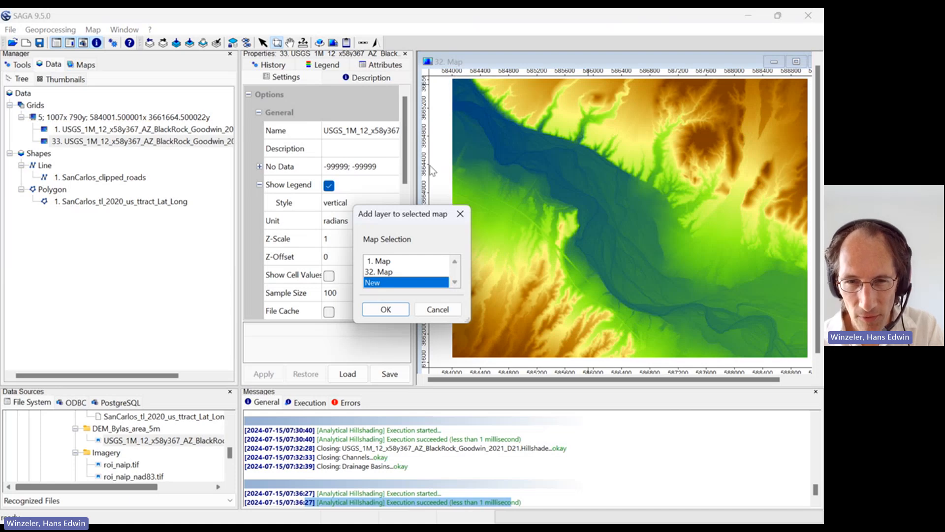
pyautogui.click(383, 273)
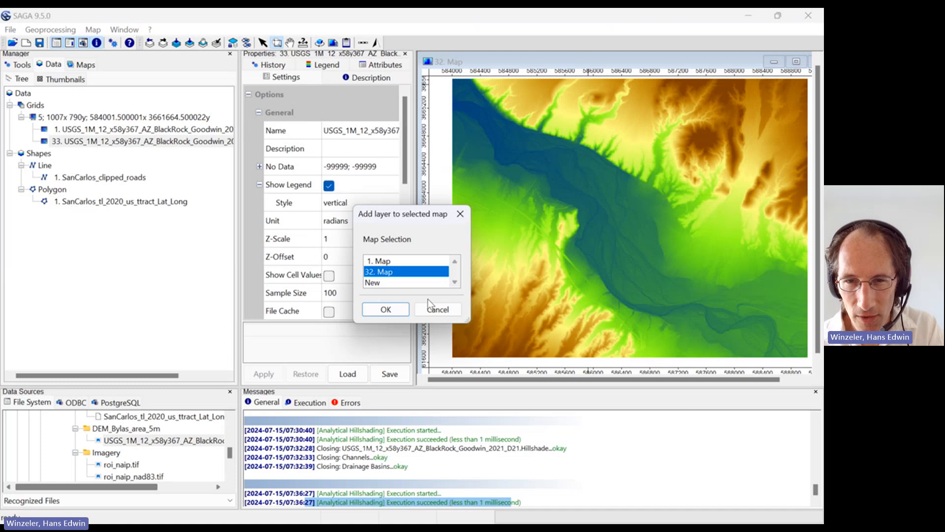
pyautogui.click(386, 310)
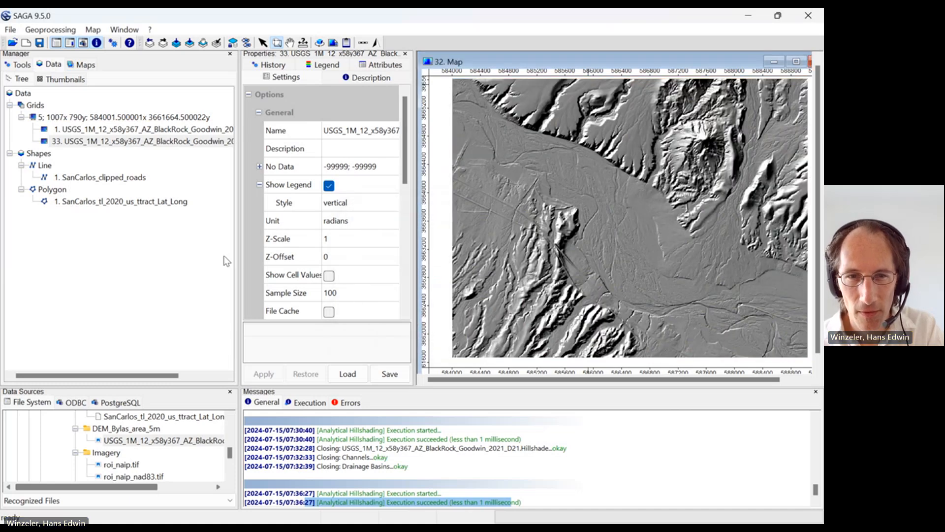
# Adjust the Manager and Properties widths and shift the window of map 32 so the whole map is in view
pyautogui.moveTo(239, 259); pyautogui.dragTo(170, 261)
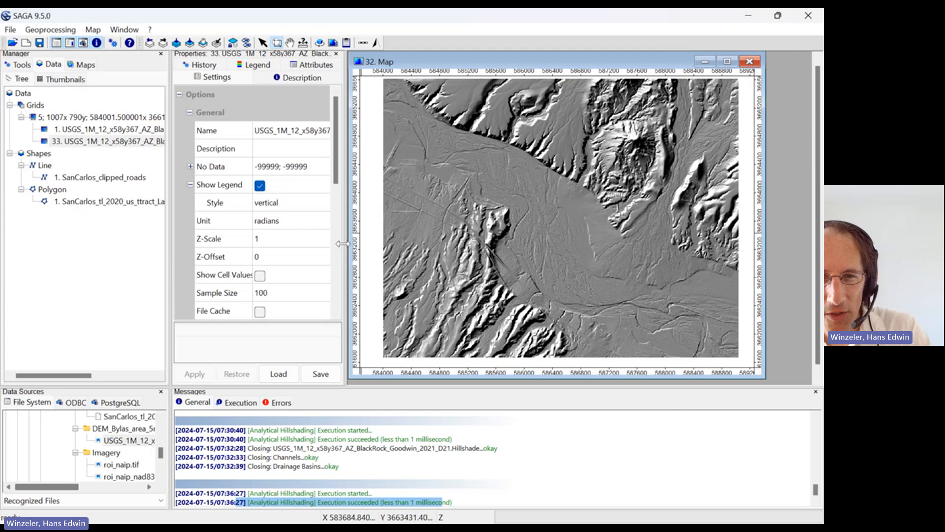
pyautogui.moveTo(343, 243); pyautogui.dragTo(316, 243)
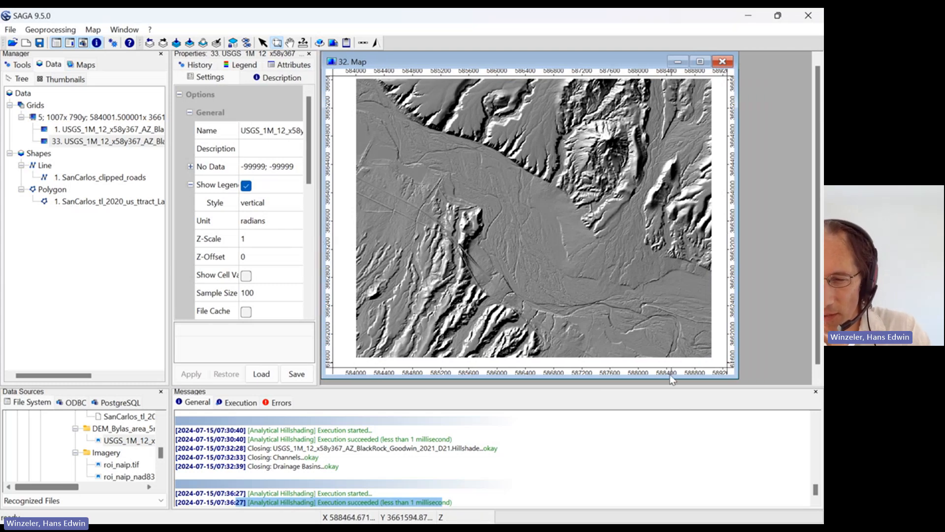
pyautogui.hotkey('alt', 'Tab')
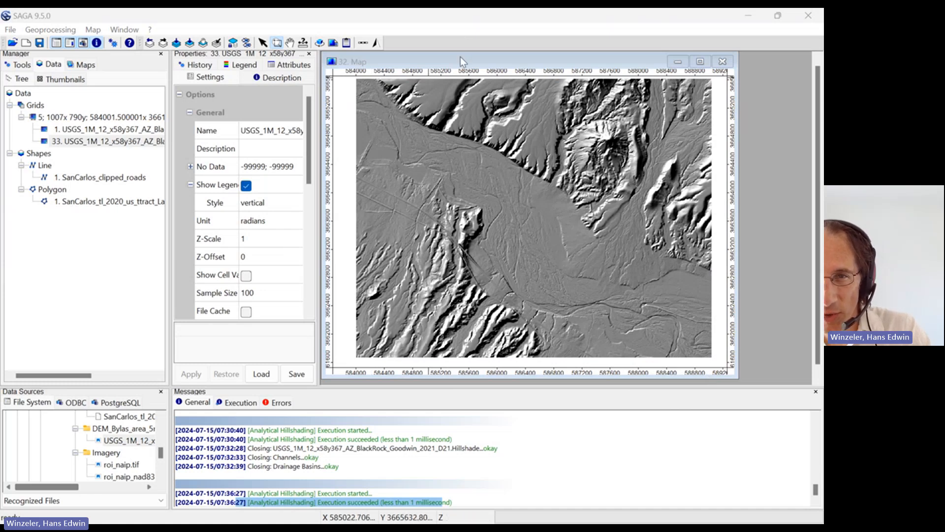
pyautogui.moveTo(460, 57); pyautogui.dragTo(471, 58)
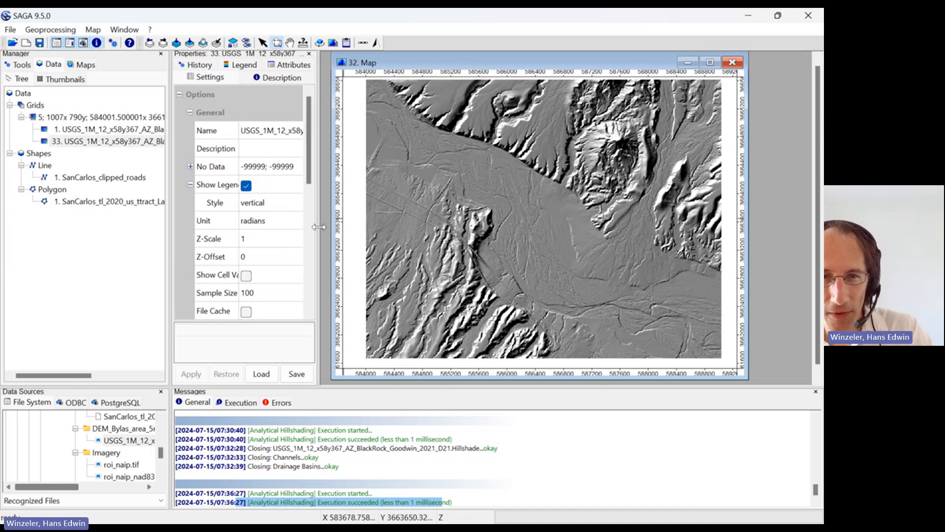
pyautogui.moveTo(319, 226); pyautogui.dragTo(341, 225)
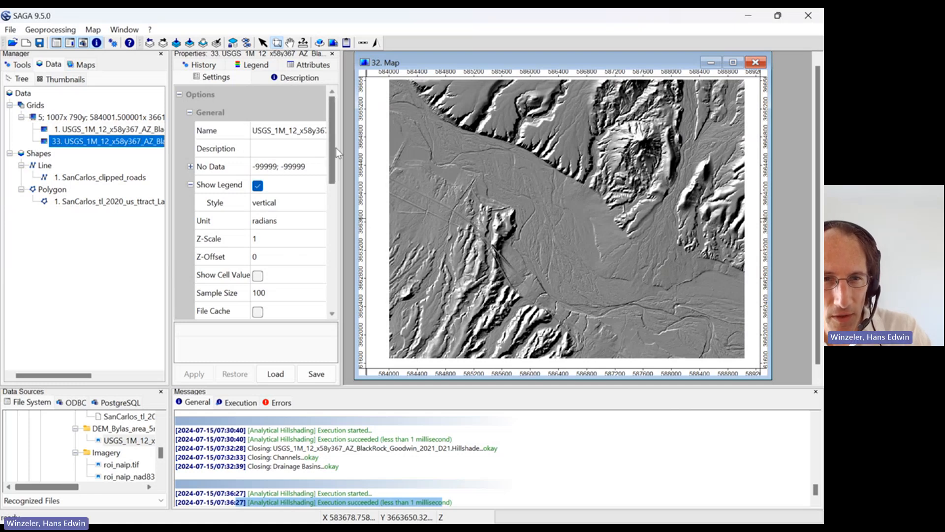
# Set the hillshade grid's display transparency to 60 % and apply it so the elevation colors show through
pyautogui.moveTo(334, 153); pyautogui.dragTo(333, 202)
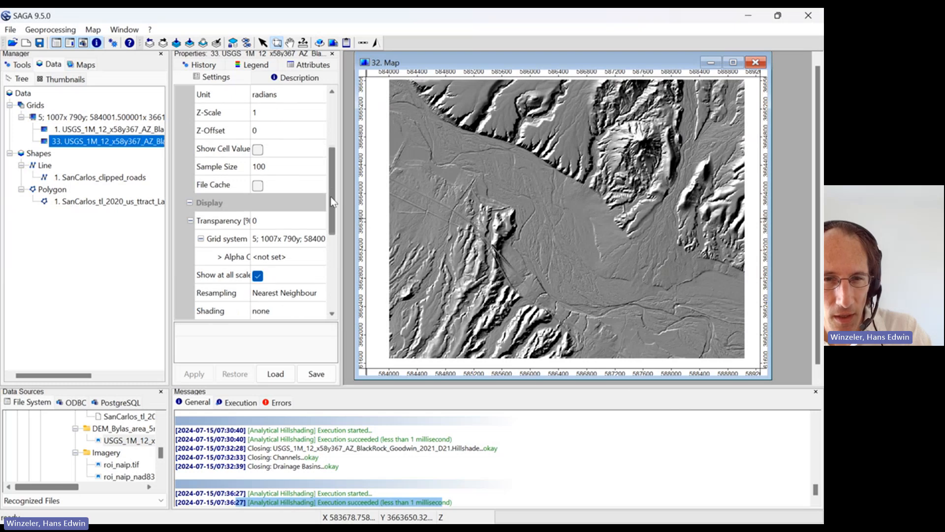
pyautogui.click(260, 223)
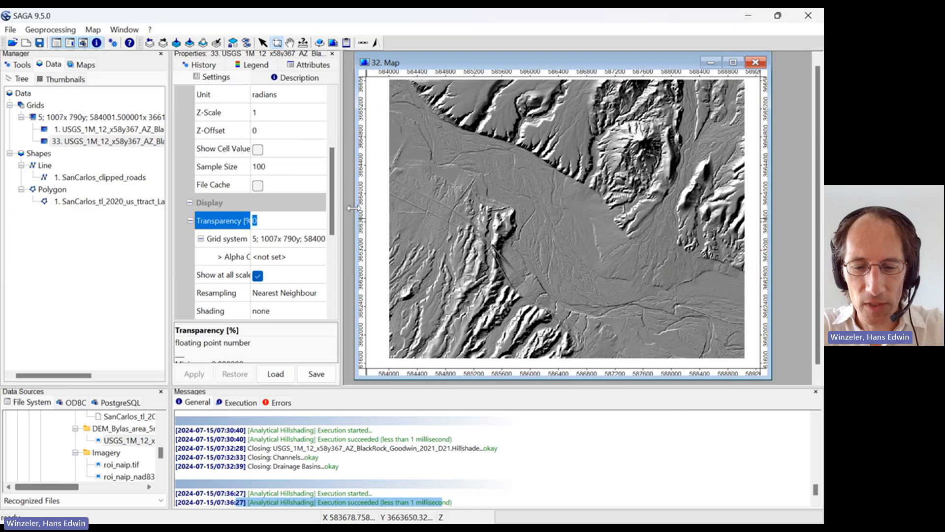
pyautogui.write('60')
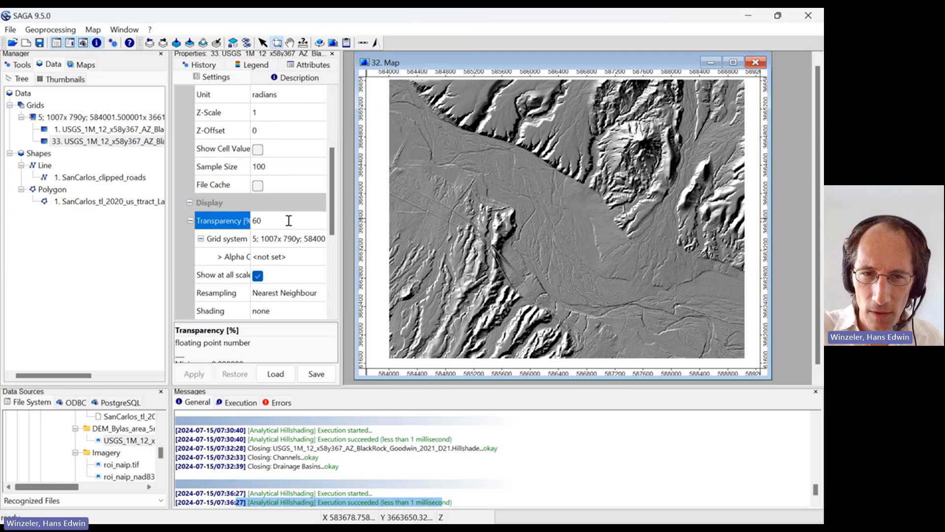
pyautogui.press('Return')
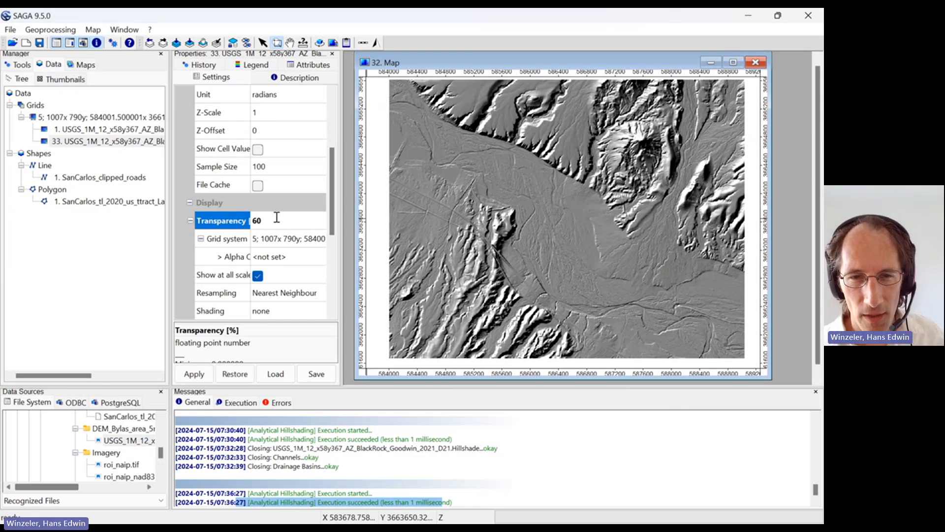
pyautogui.scroll(-1, 334, 229)
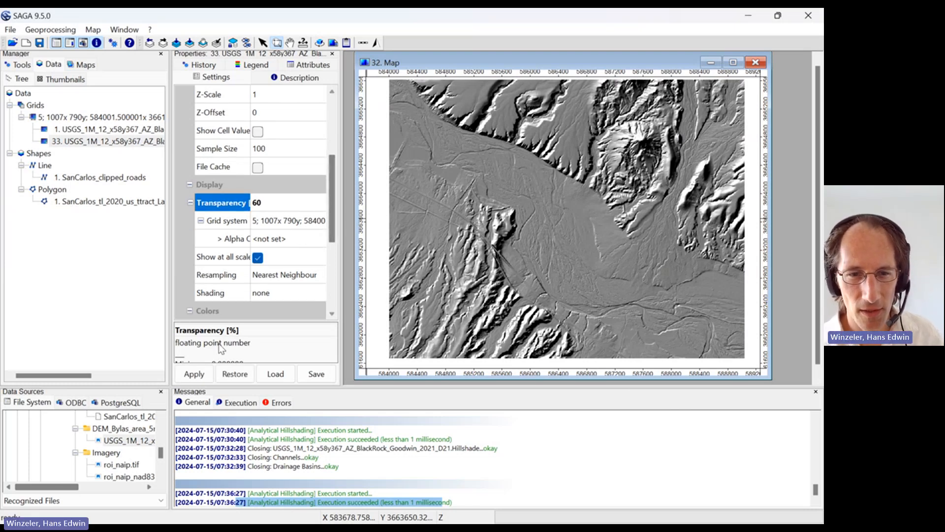
pyautogui.click(193, 375)
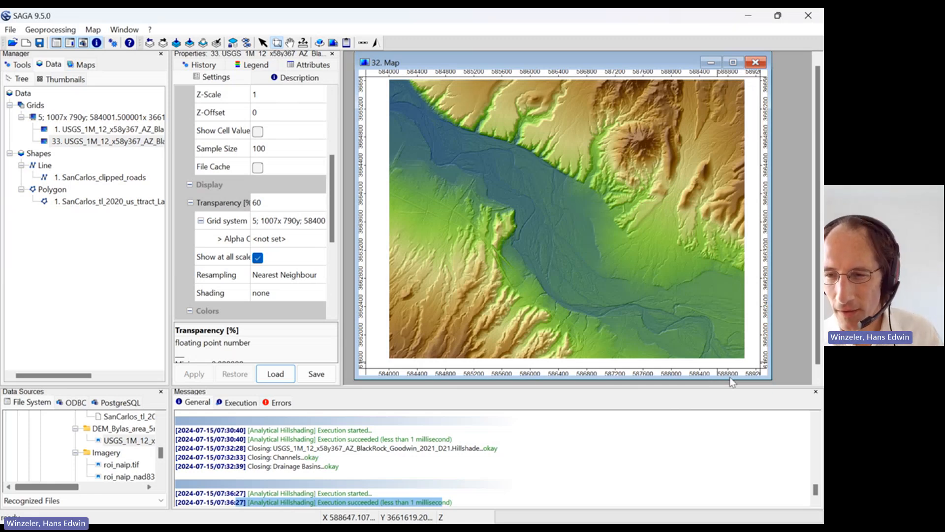
pyautogui.hotkey('alt', 'Tab')
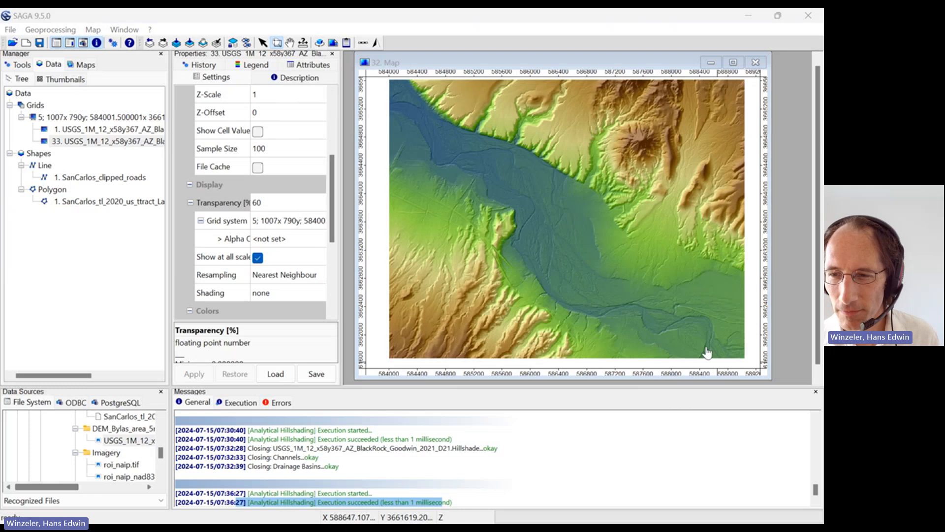